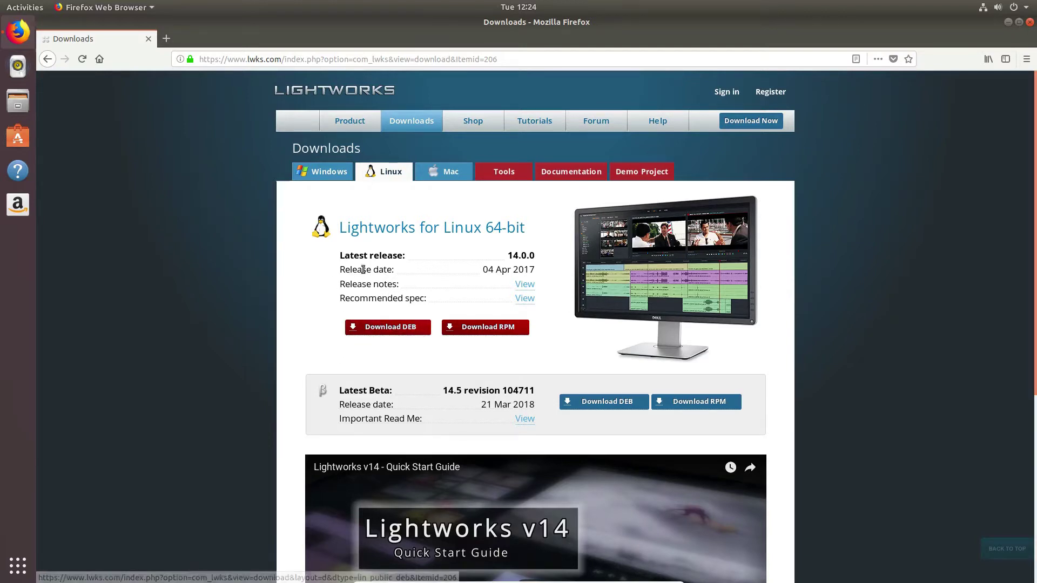
# Download the Lightworks 14.0.0 DEB package for 64-bit Linux, open it with Software Install, and minimize the browser
pyautogui.click(379, 328)
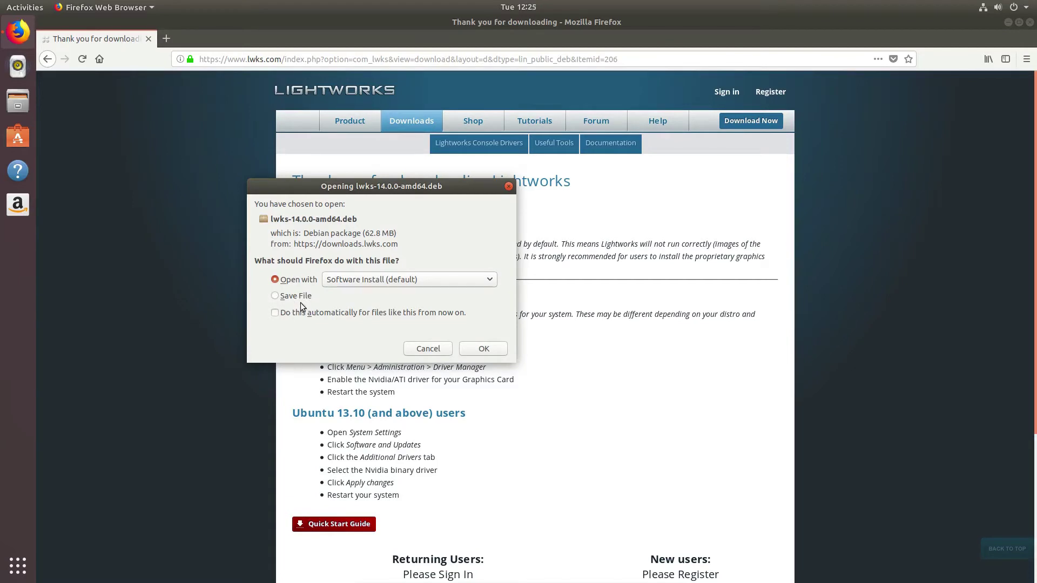
pyautogui.click(484, 348)
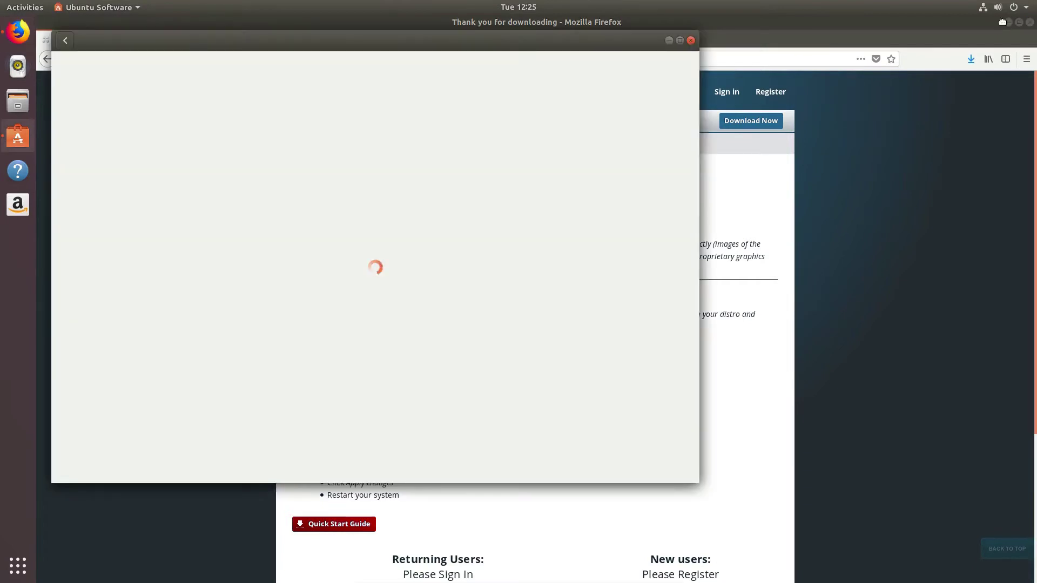
pyautogui.click(1002, 22)
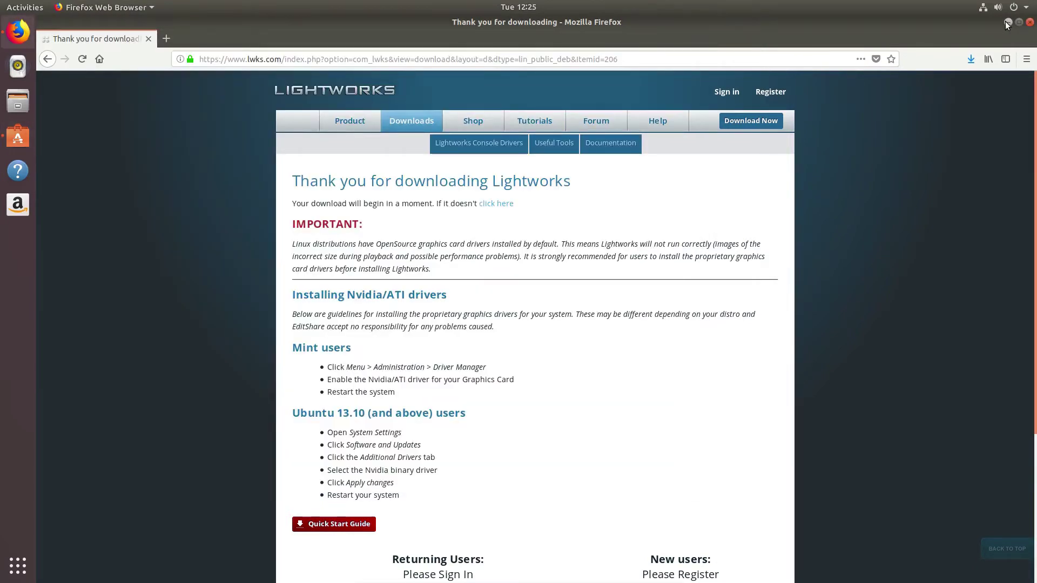
pyautogui.click(1006, 21)
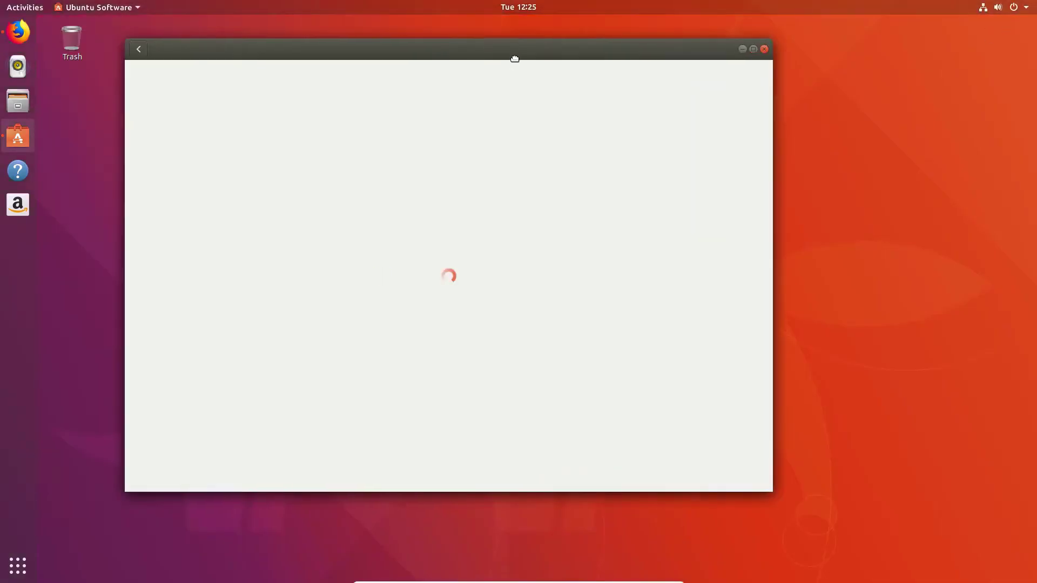
pyautogui.moveTo(515, 58); pyautogui.dragTo(533, 72)
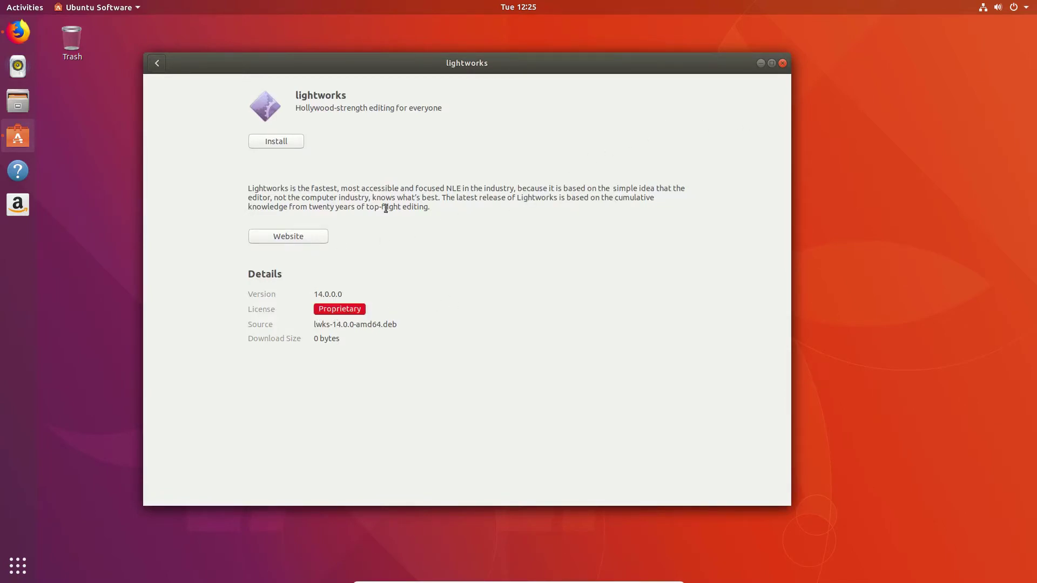
# Install the lightworks package and authenticate the installation with the account password
pyautogui.click(261, 142)
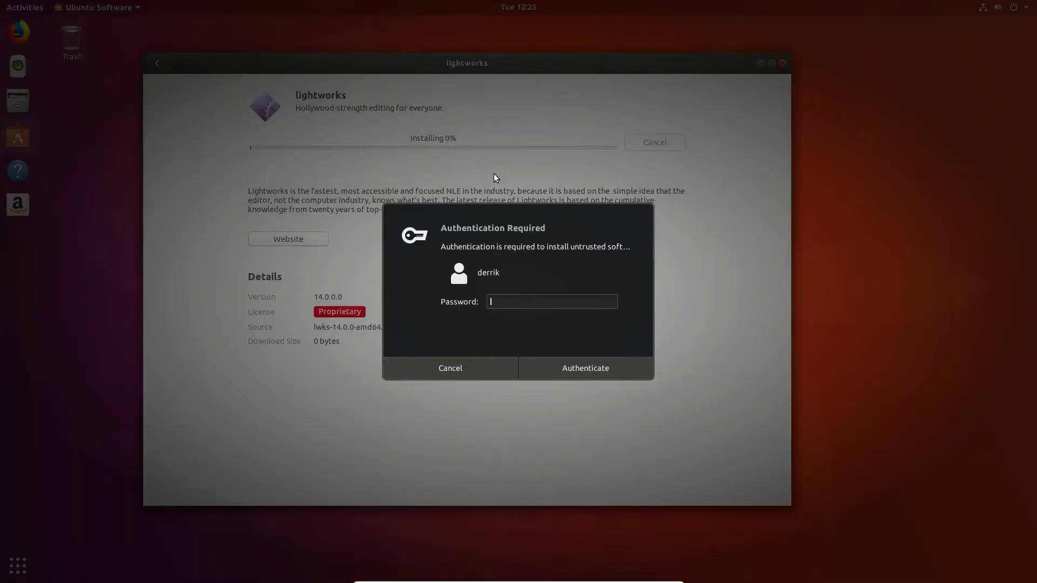
pyautogui.write('••••••••')
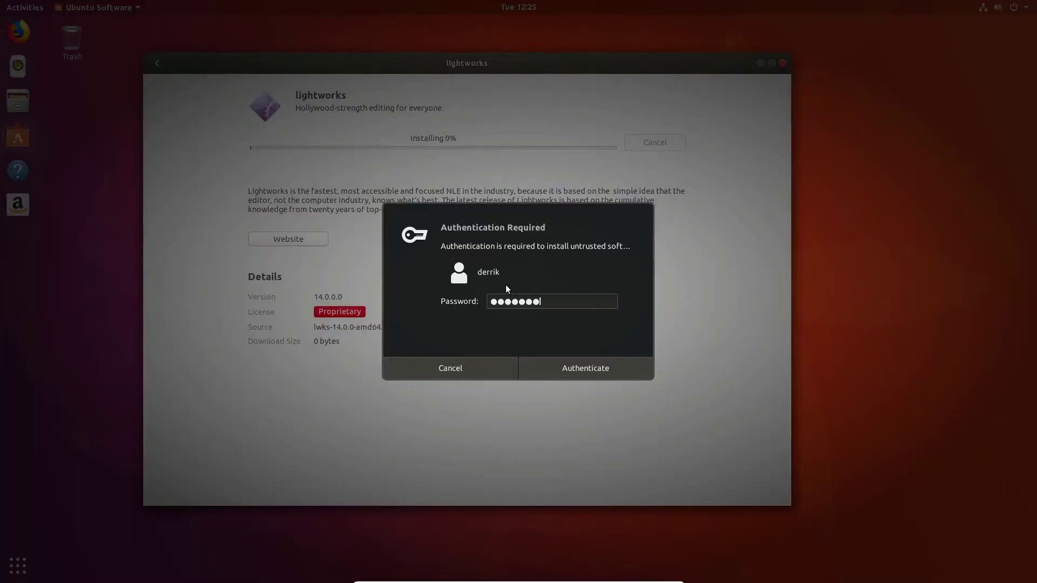
pyautogui.press('Return')
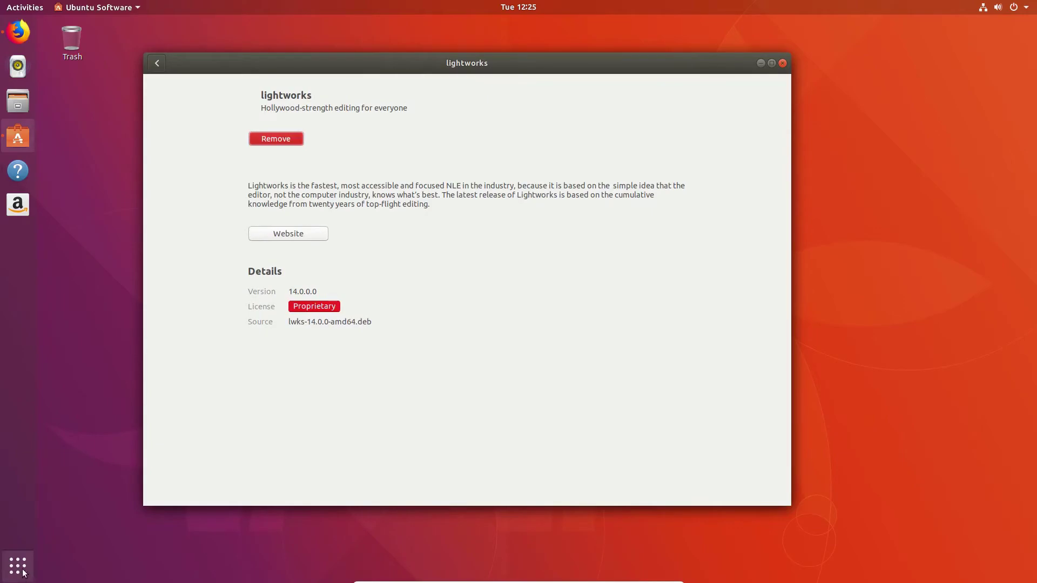
# Try to launch Lightworks by searching the applications for "light", minimize Ubuntu Software, and dismiss the message
pyautogui.press('super+a')
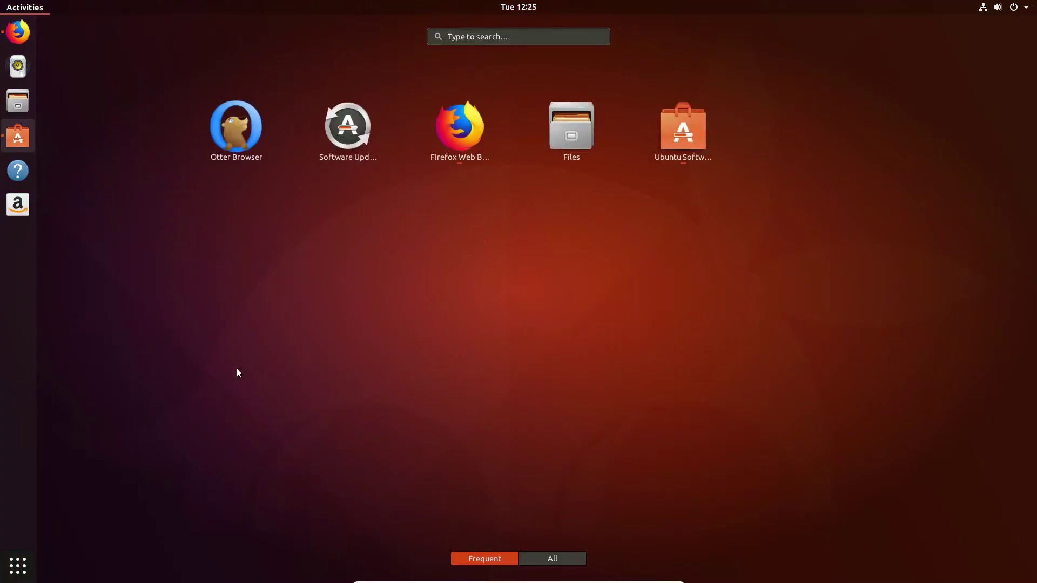
pyautogui.write('light')
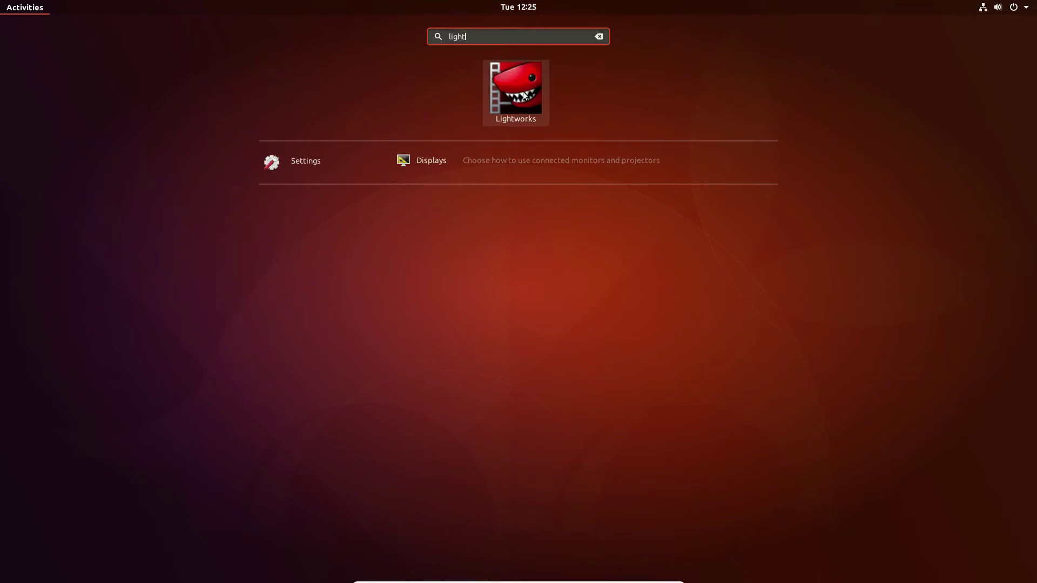
pyautogui.click(524, 96)
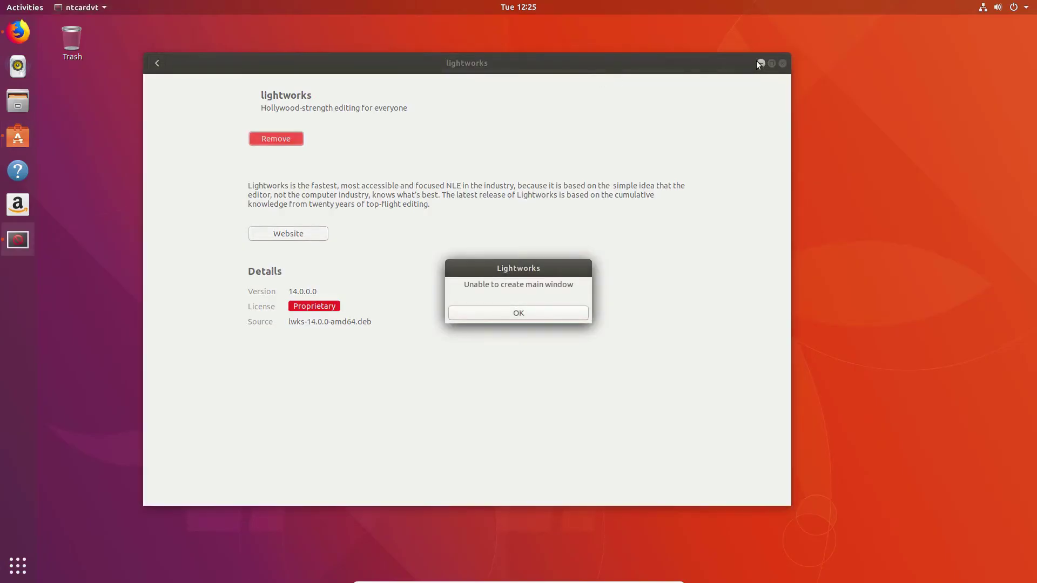
pyautogui.click(760, 63)
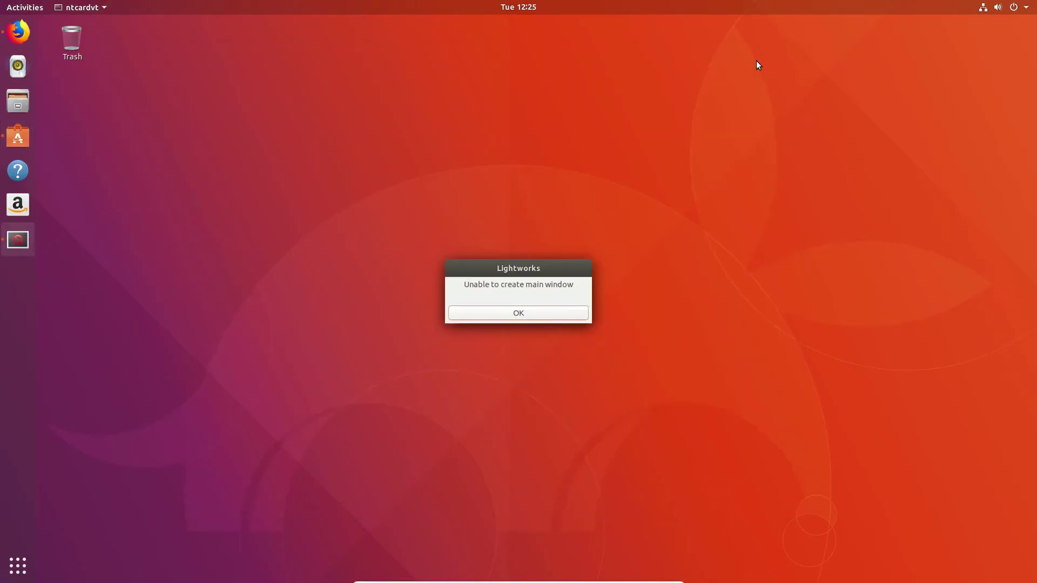
pyautogui.click(517, 315)
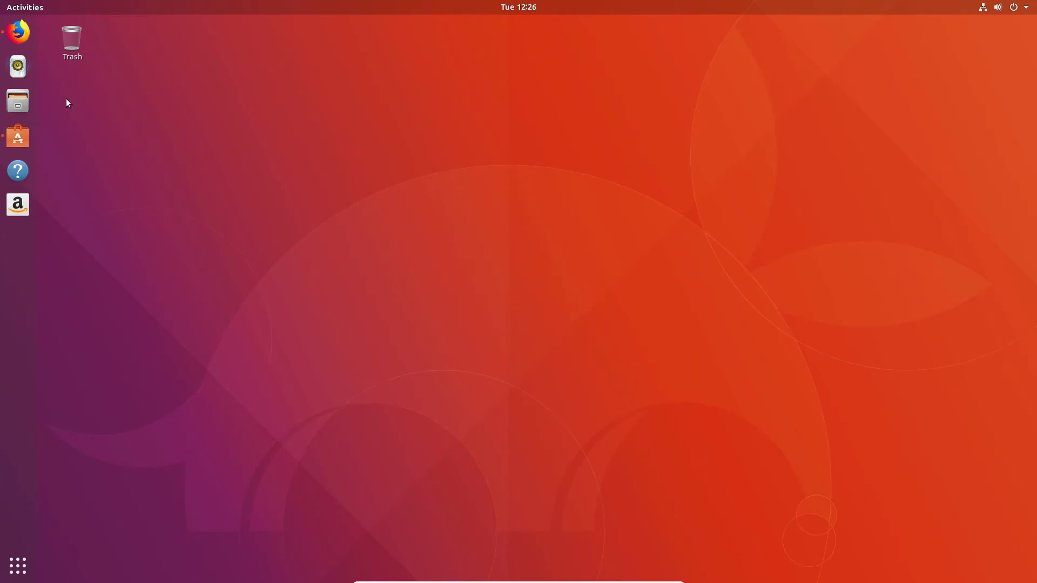
# Try twice more to launch Lightworks from the application search, dismissing the message after each attempt
pyautogui.click(24, 567)
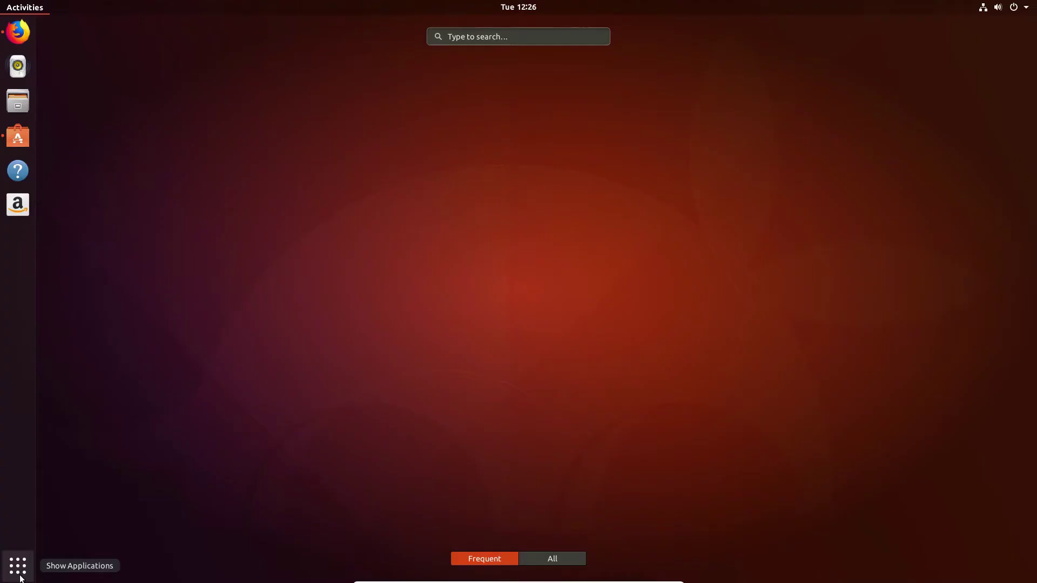
pyautogui.write('l')
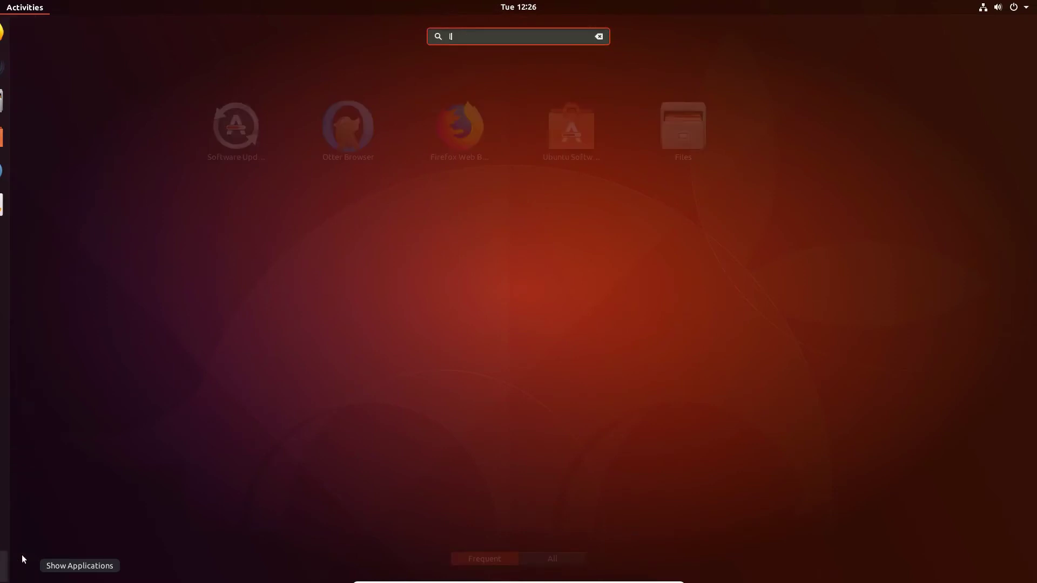
pyautogui.write('ightw')
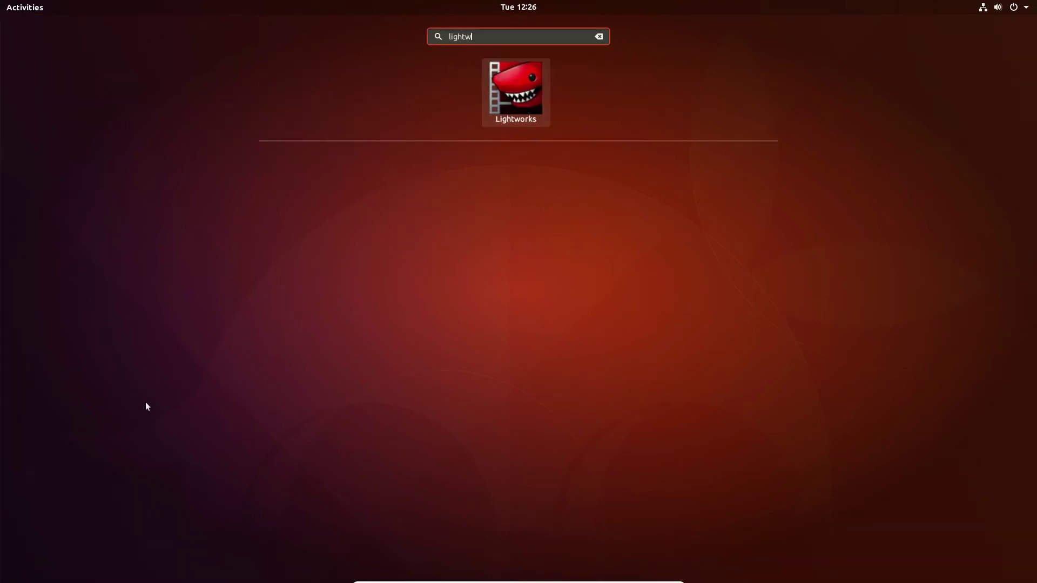
pyautogui.press('Return')
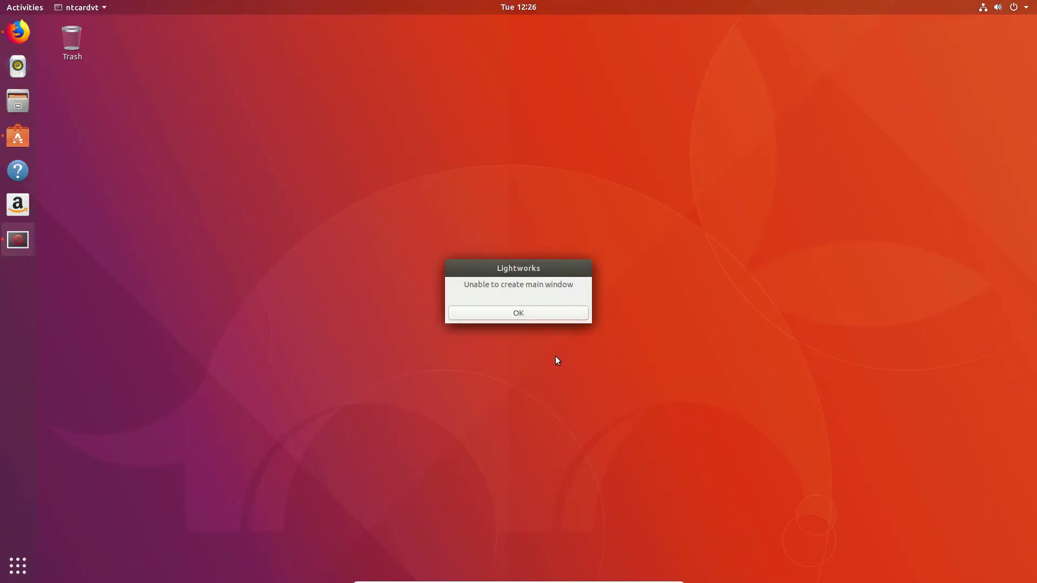
pyautogui.click(539, 318)
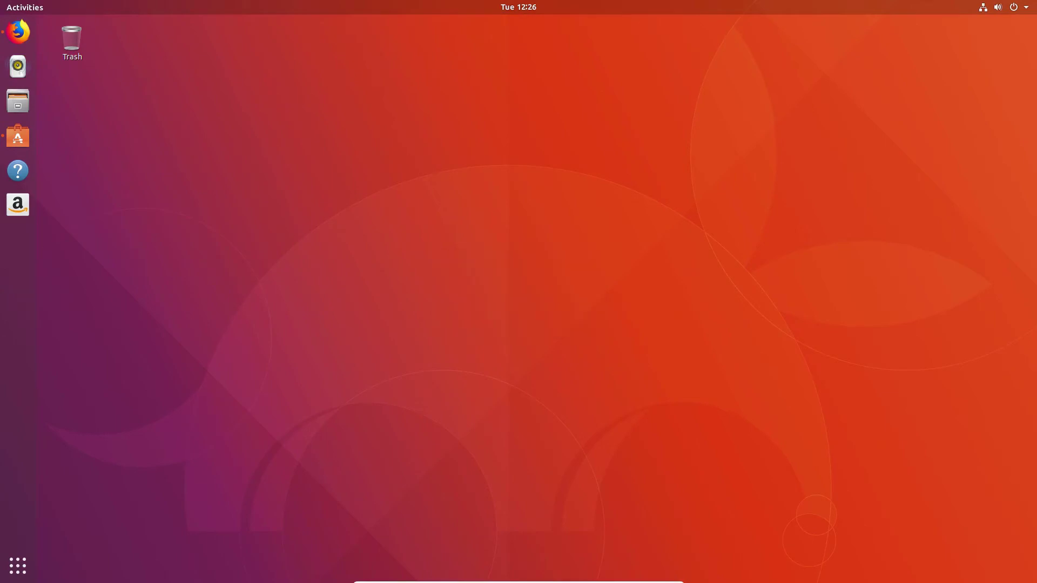
pyautogui.click(29, 553)
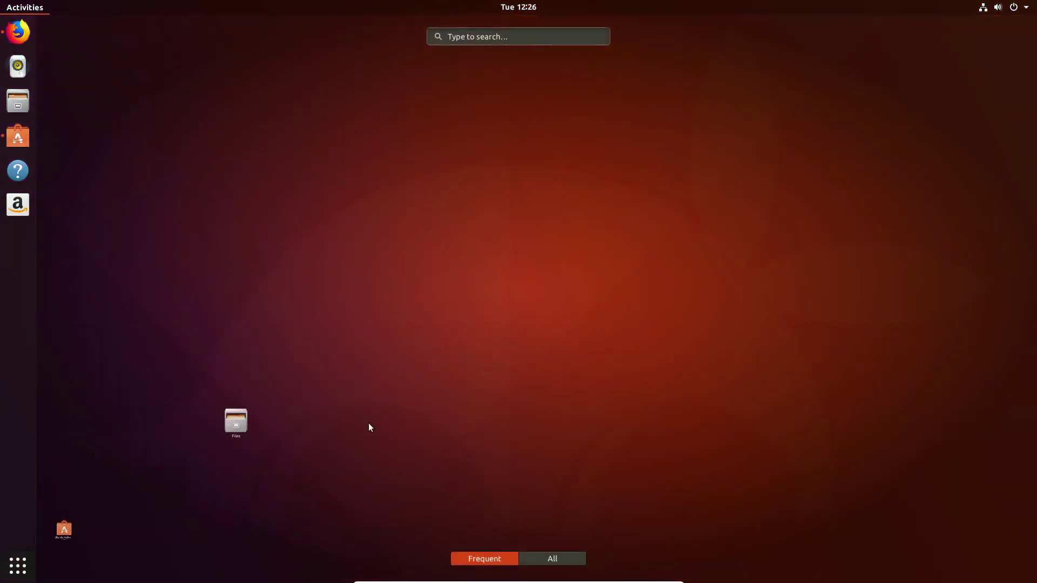
pyautogui.write('light')
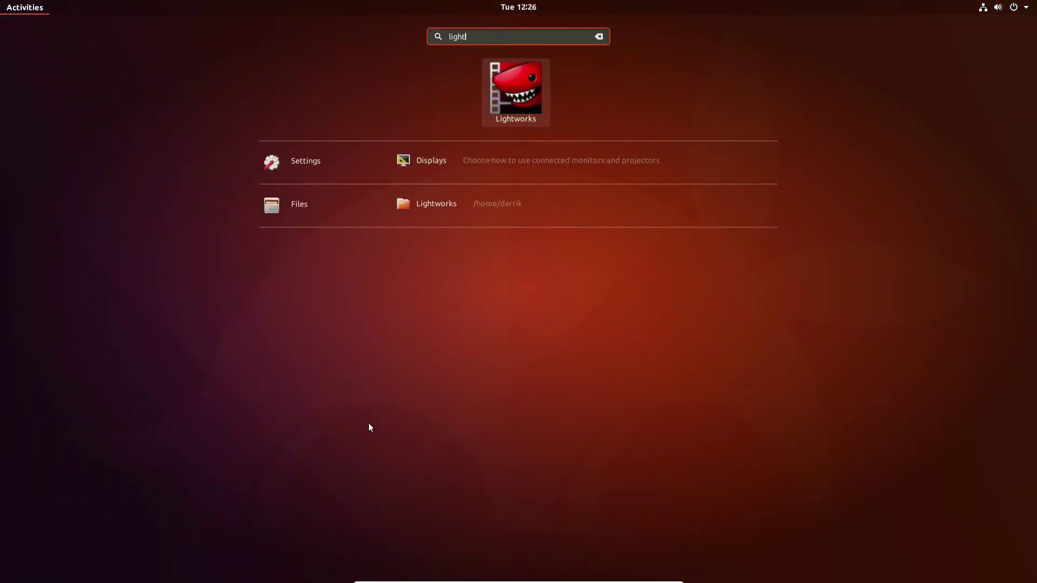
pyautogui.press('Return')
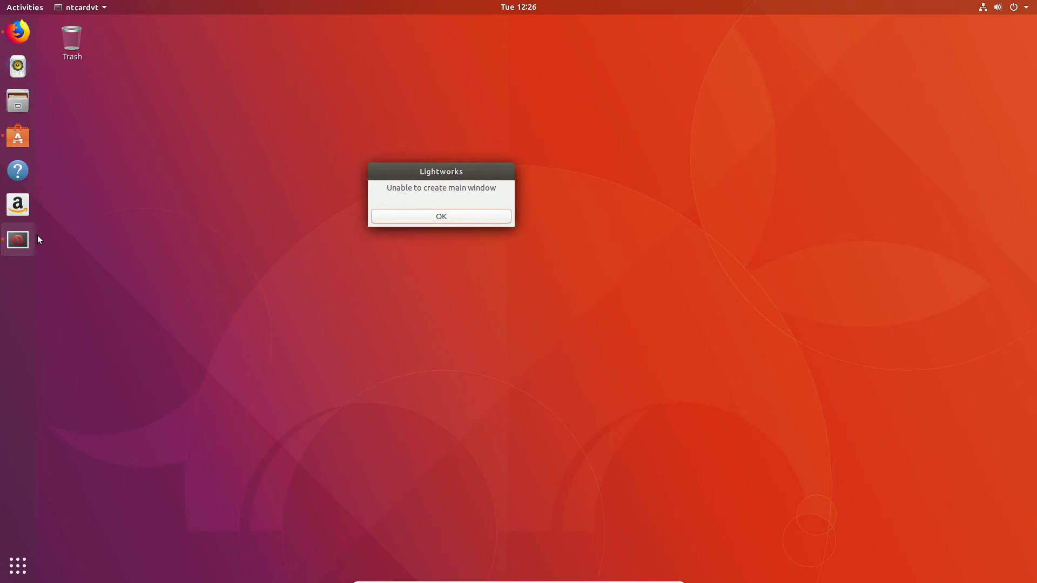
pyautogui.click(401, 217)
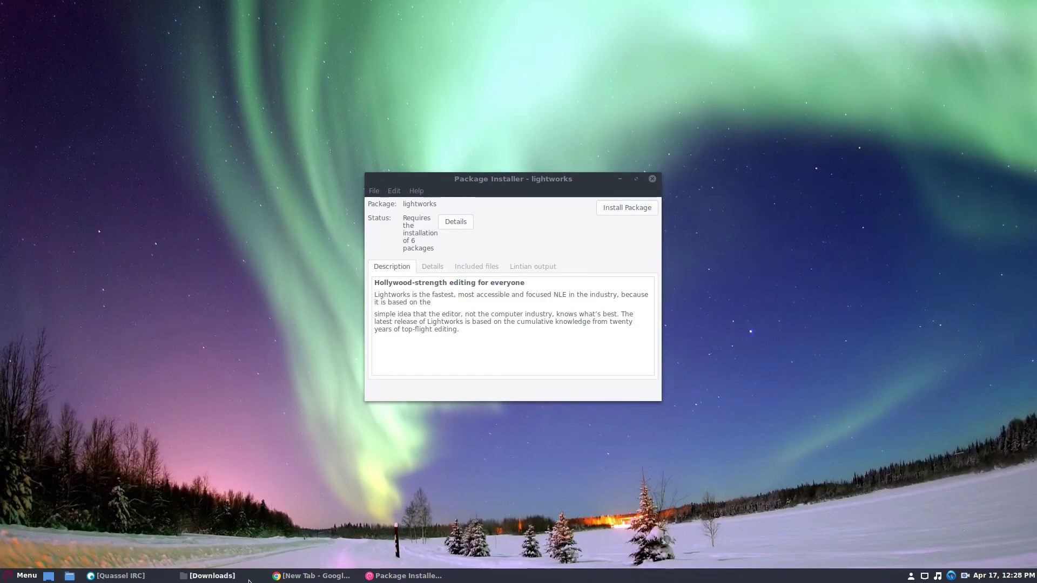
# Examine the libssl1.0.0 and libjpeg8 DEB files in the Downloads folder and the libssl1.0.0 download page on pkgs.org
pyautogui.click(210, 576)
pyautogui.click(402, 238)
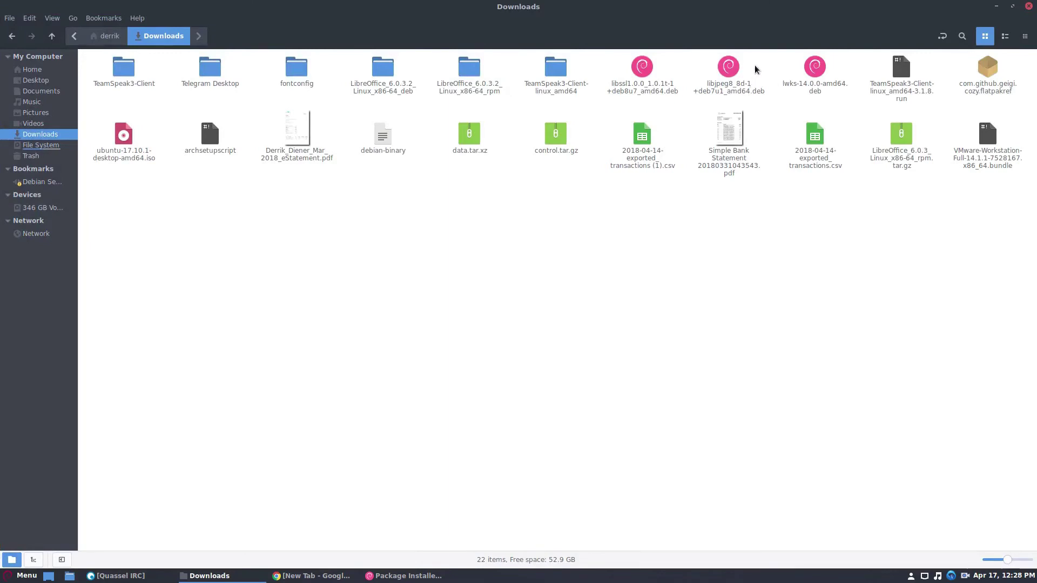
pyautogui.moveTo(756, 66); pyautogui.dragTo(610, 87)
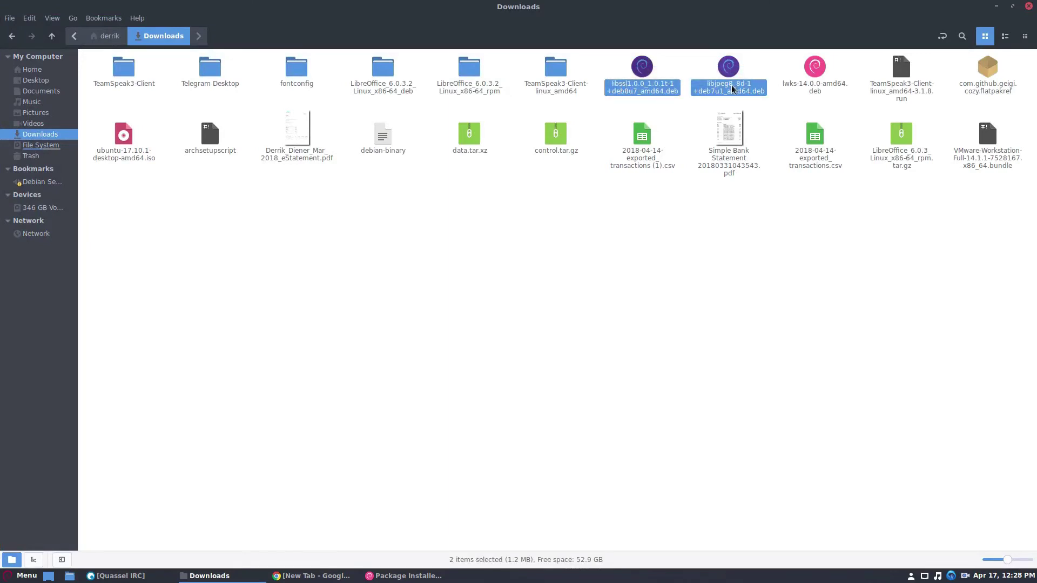
pyautogui.click(996, 6)
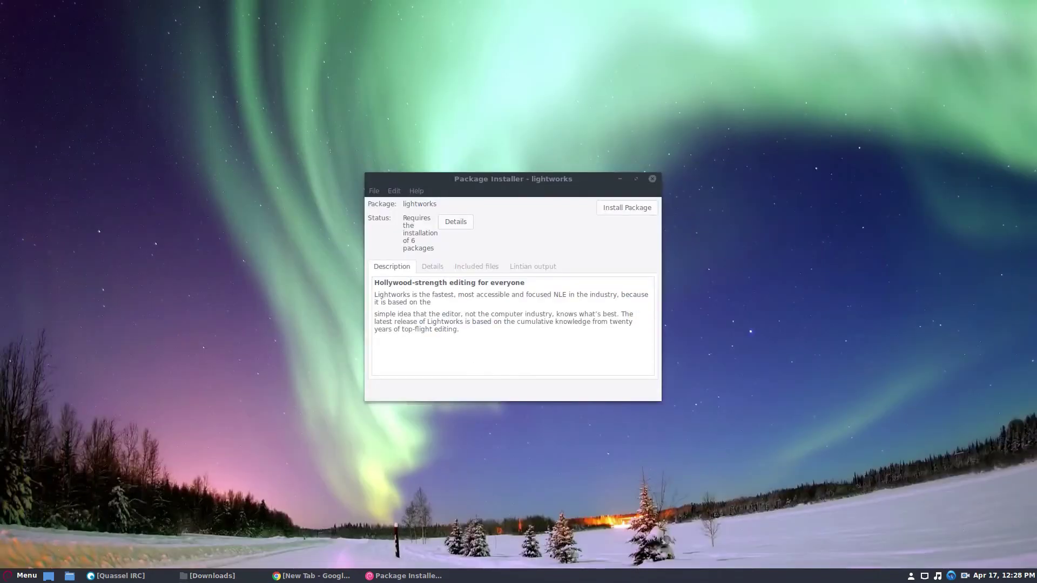
pyautogui.moveTo(238, 0); pyautogui.dragTo(255, 39)
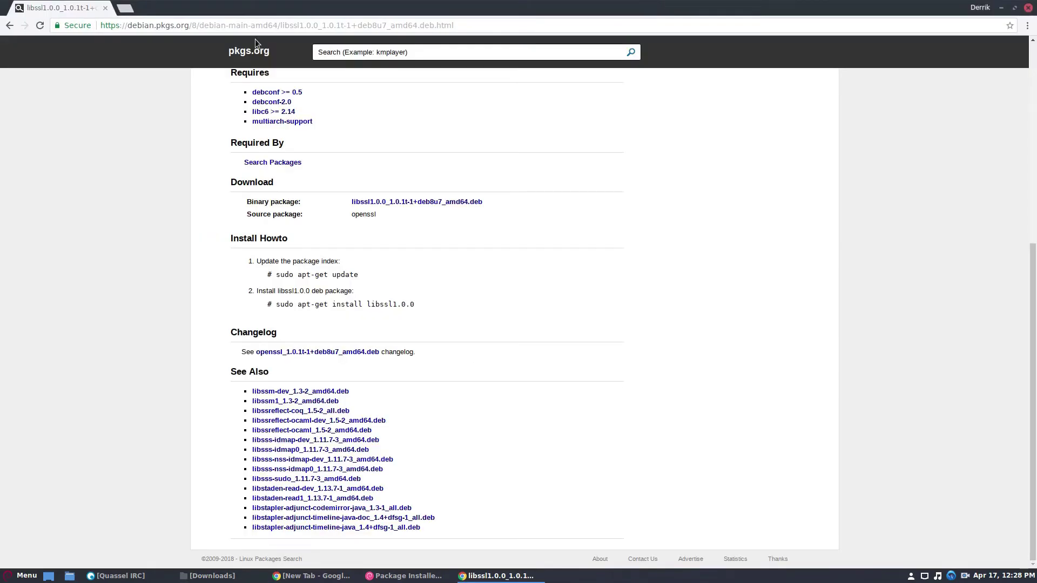
pyautogui.click(1028, 8)
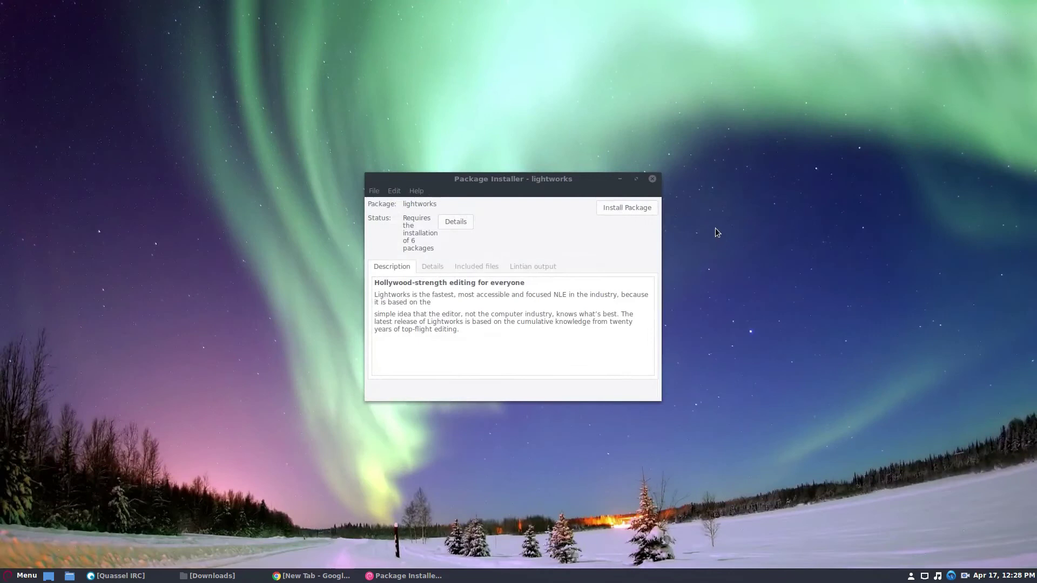
# Install the lightworks package from lwks-14.0.0-amd64.deb and close Package Installer when it finishes
pyautogui.click(625, 208)
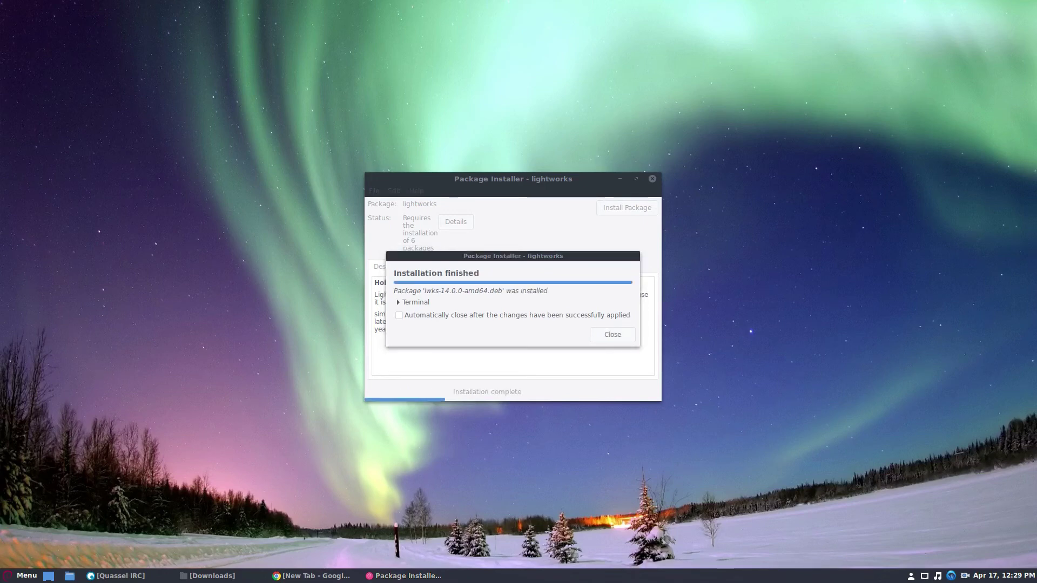
pyautogui.click(617, 337)
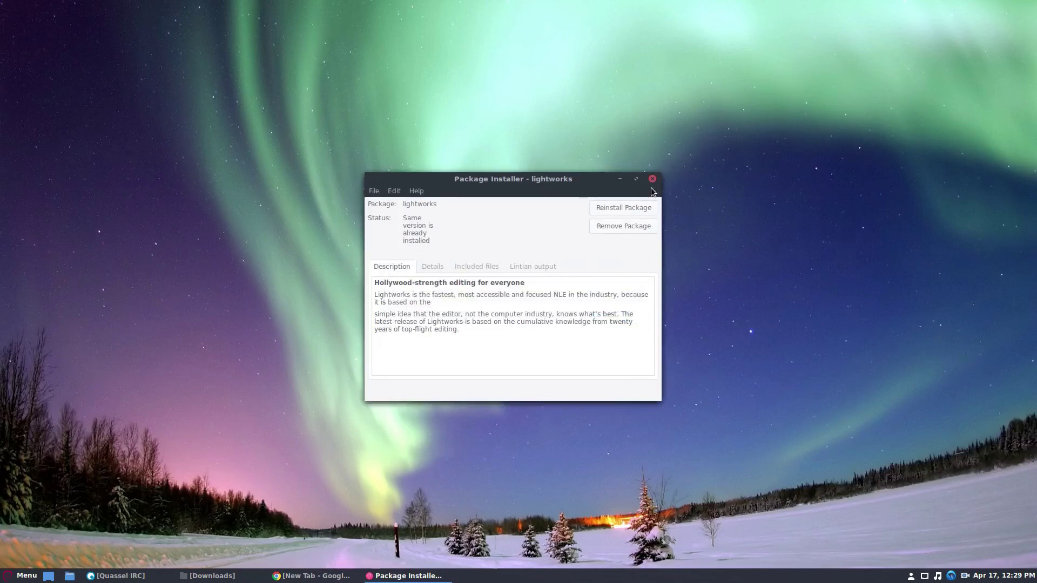
pyautogui.click(653, 180)
# Find Lightworks by searching the applications for "light", launch it, and reposition its loading window on the desktop
pyautogui.press('super')
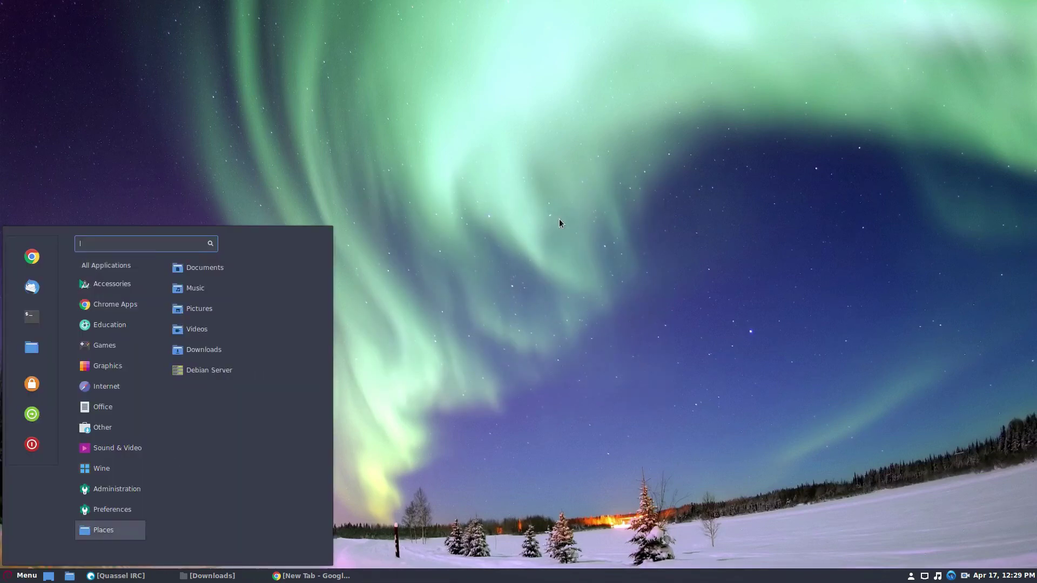
pyautogui.write('light')
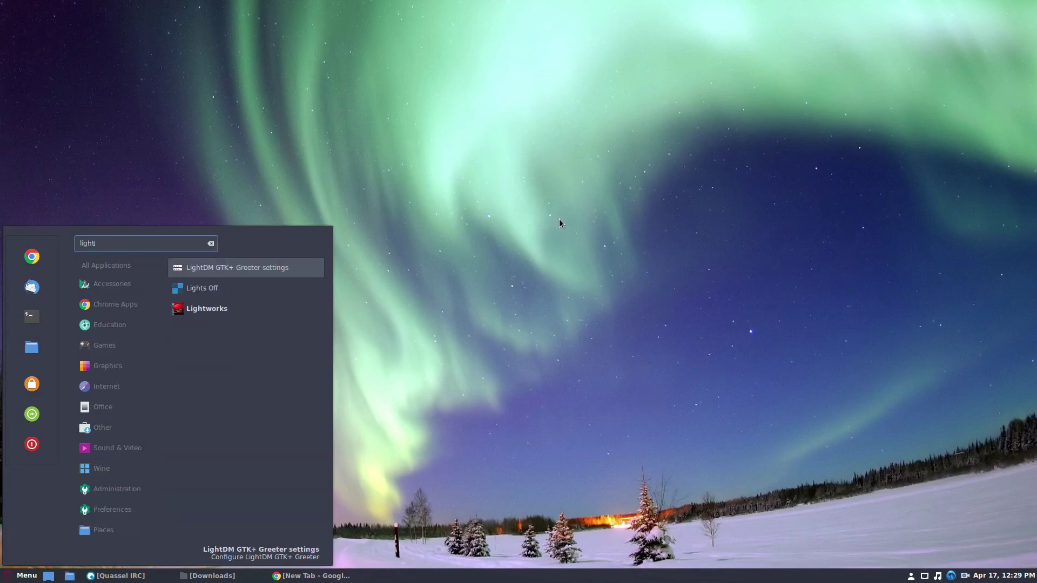
pyautogui.press('Down')
pyautogui.press('Down')
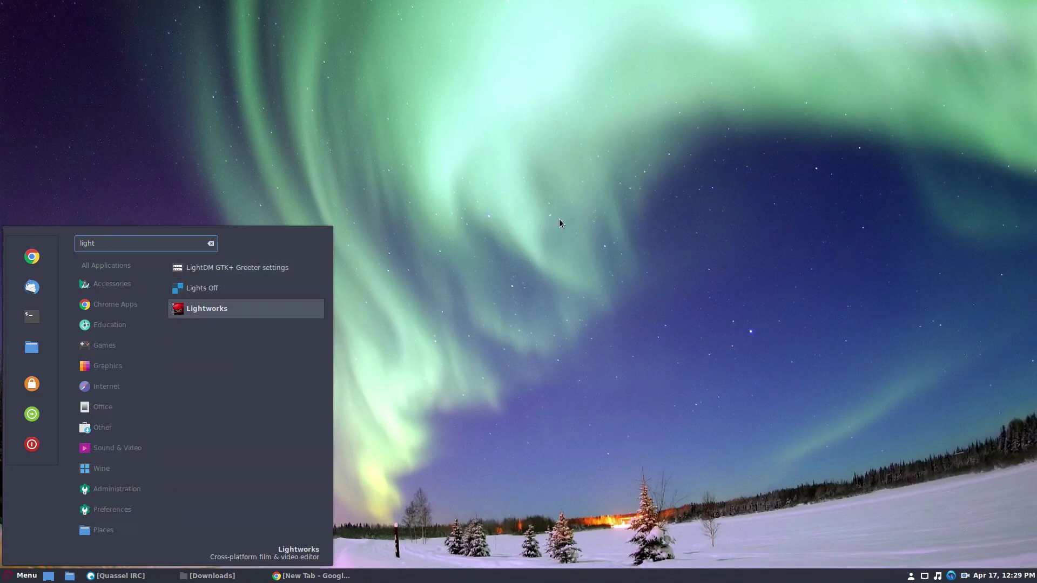
pyautogui.press('Return')
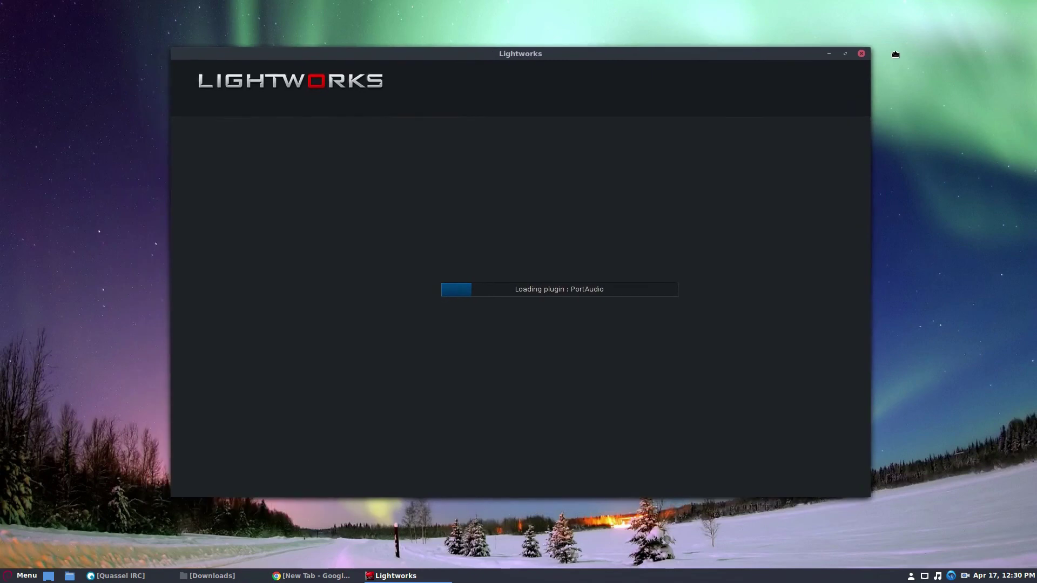
pyautogui.moveTo(895, 54); pyautogui.dragTo(916, 60)
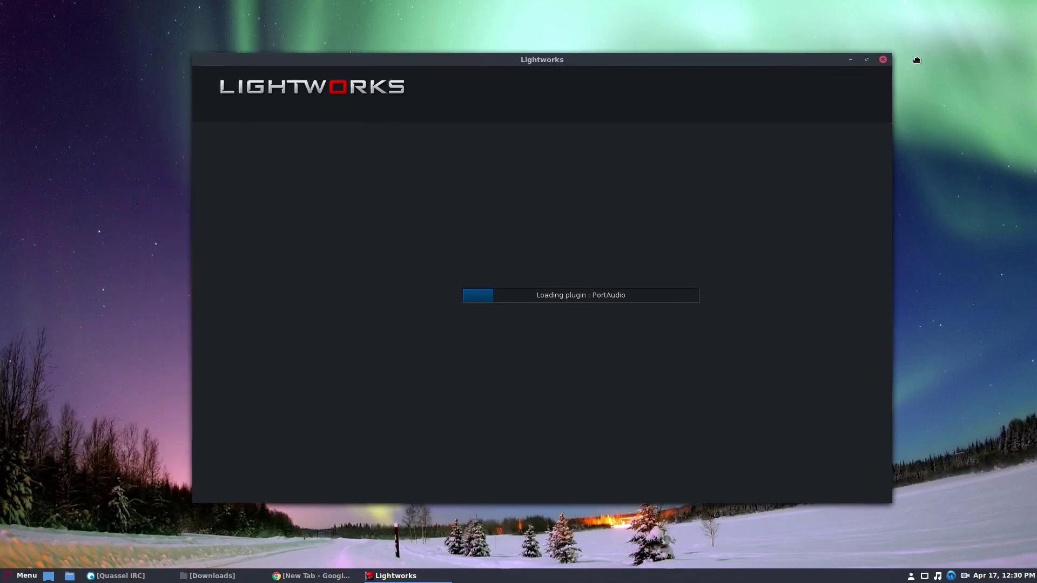
pyautogui.moveTo(917, 60); pyautogui.dragTo(930, 60)
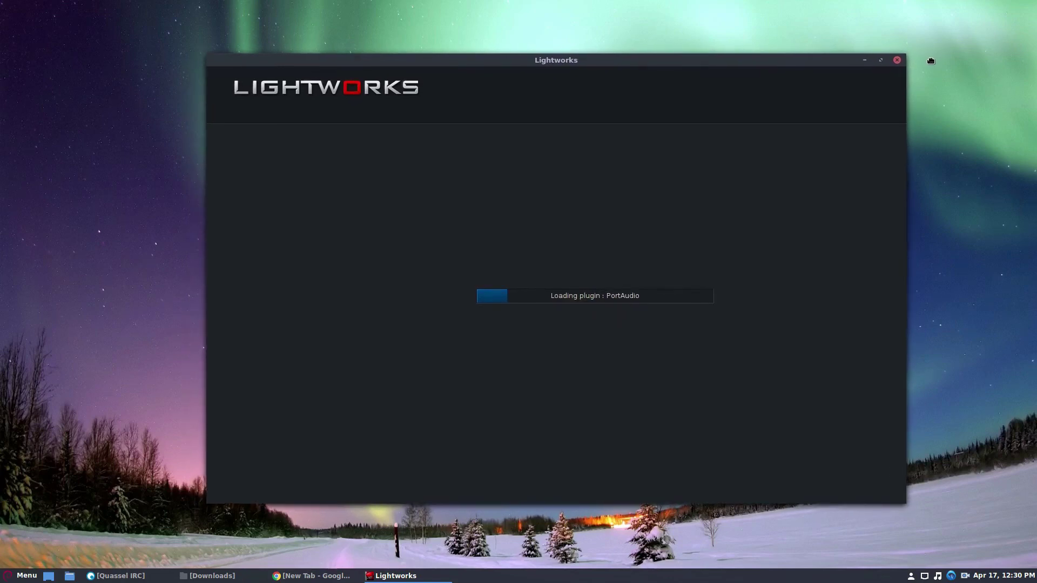